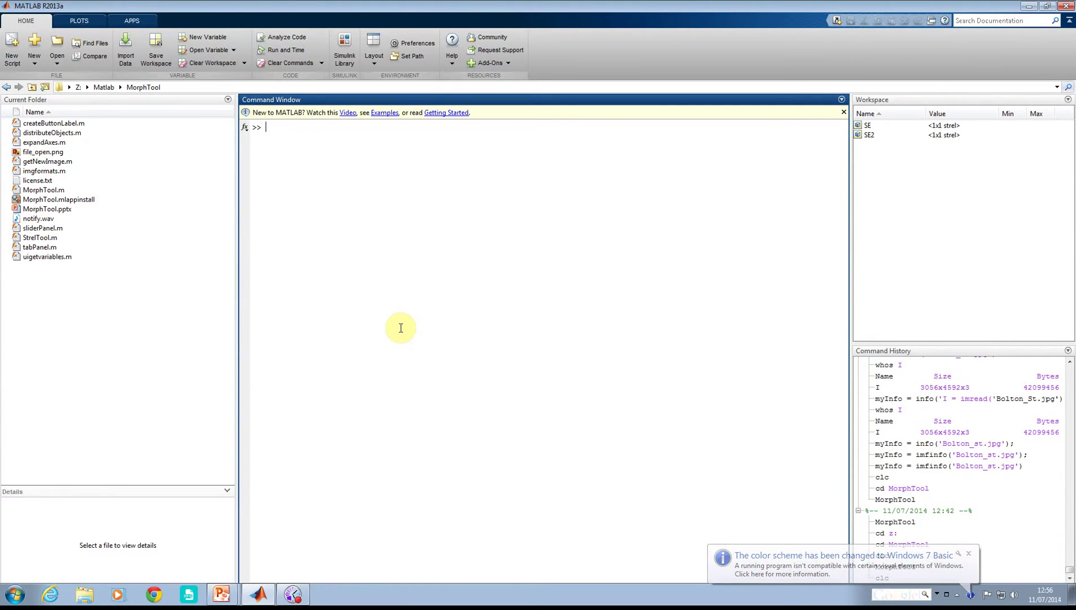
Advance the slide show to the MorphTool title slide, then return to MATLAB
{"action": "key", "text": "alt+Tab"}
{"action": "key", "text": "alt+Tab"}
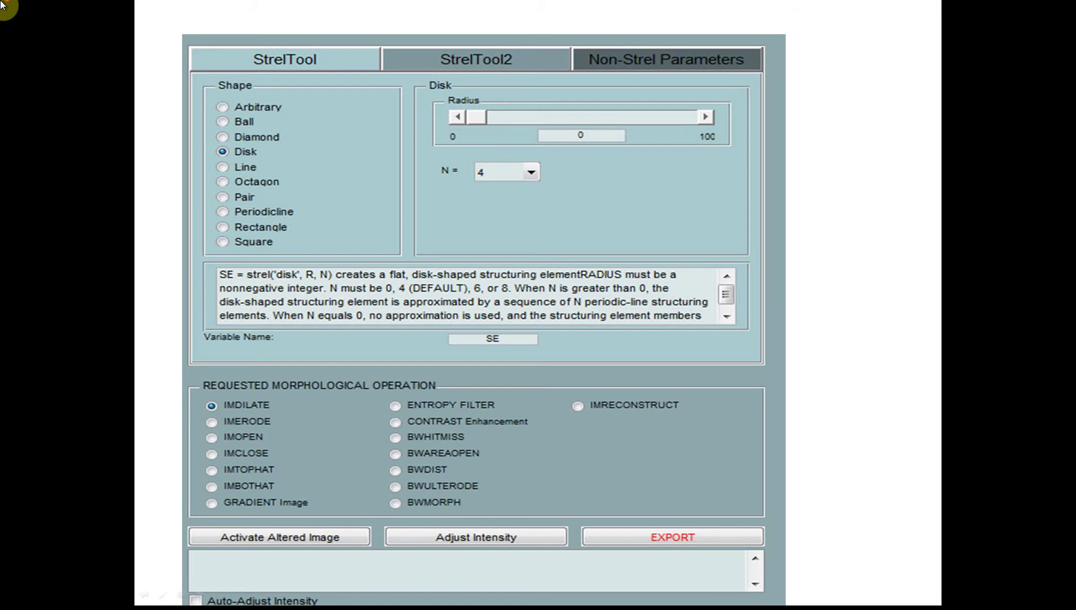
{"action": "left_click", "coordinate": [417, 326]}
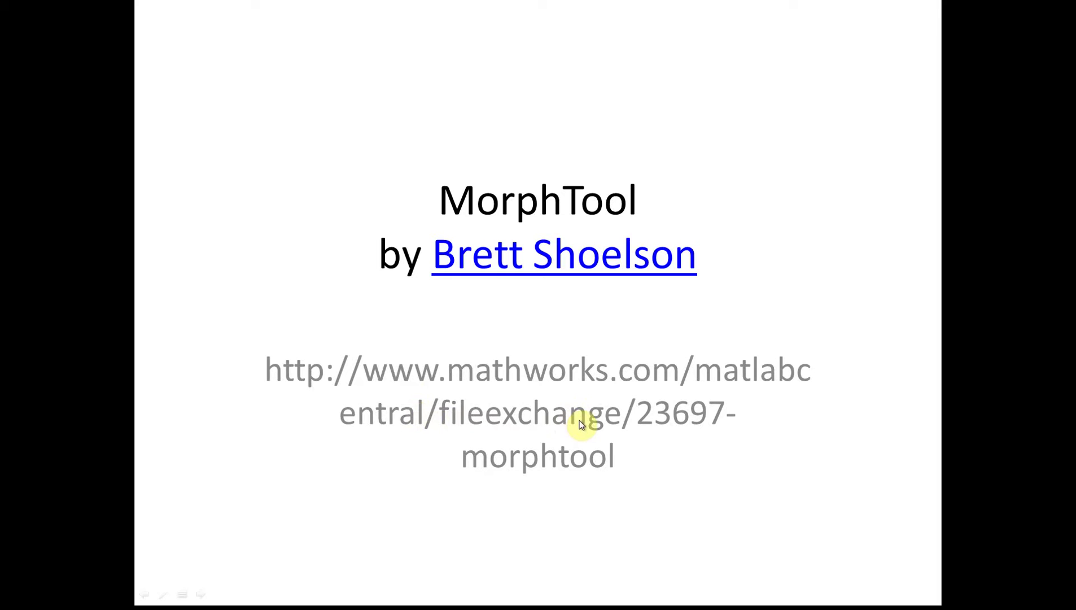
{"action": "key", "text": "alt+Tab"}
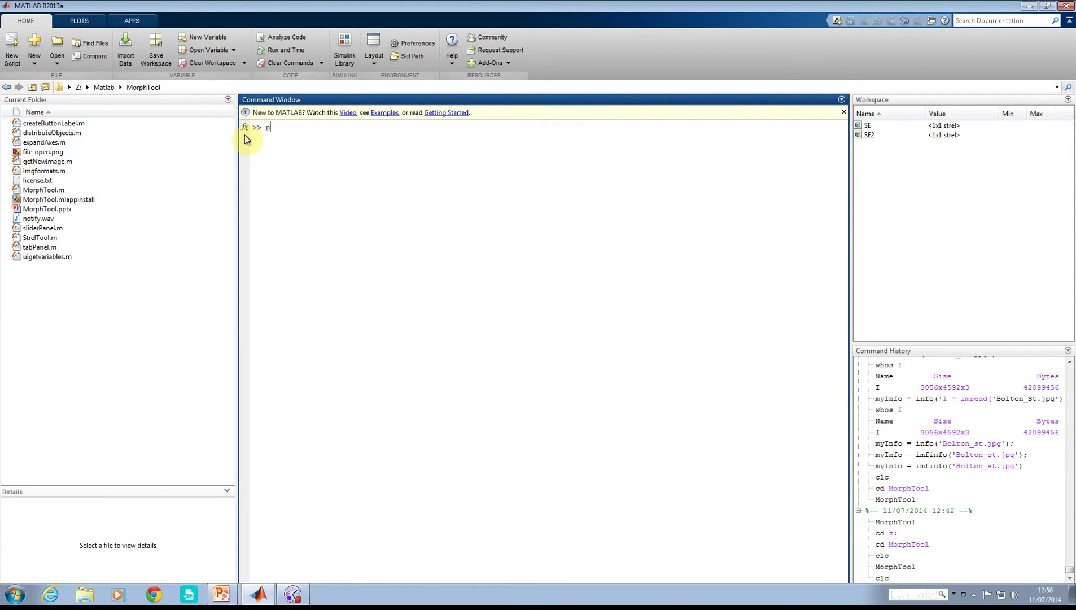
Run pwd to confirm the Z:\Matlab\MorphTool folder, then rerun MorphTool to open its window
{"action": "type", "text": "pwd"}
{"action": "key", "text": "Return"}
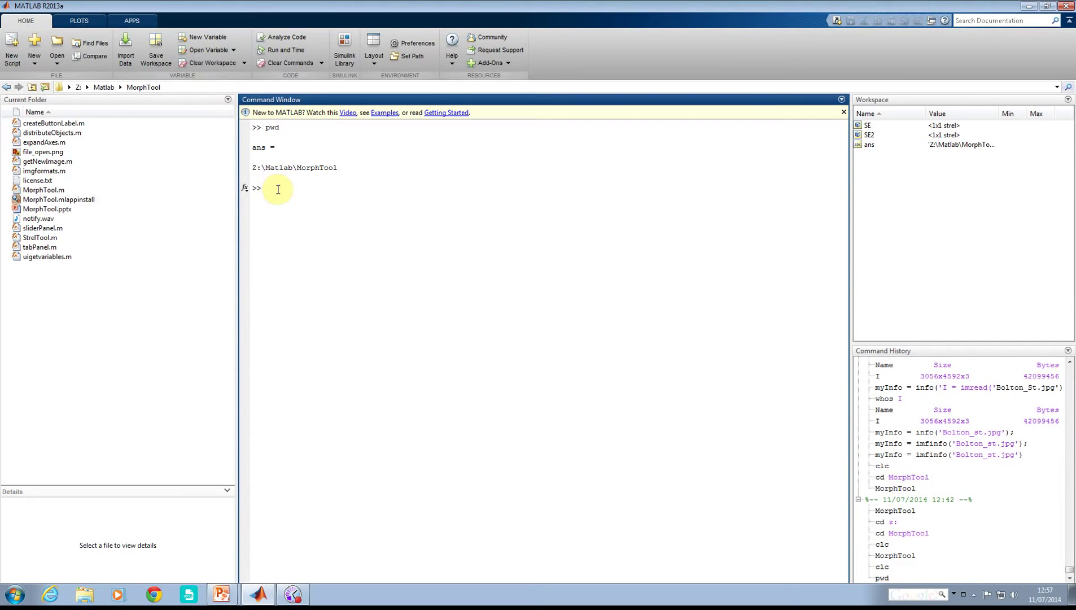
{"action": "key", "text": "Up"}
{"action": "key", "text": "Up"}
{"action": "key", "text": "Up"}
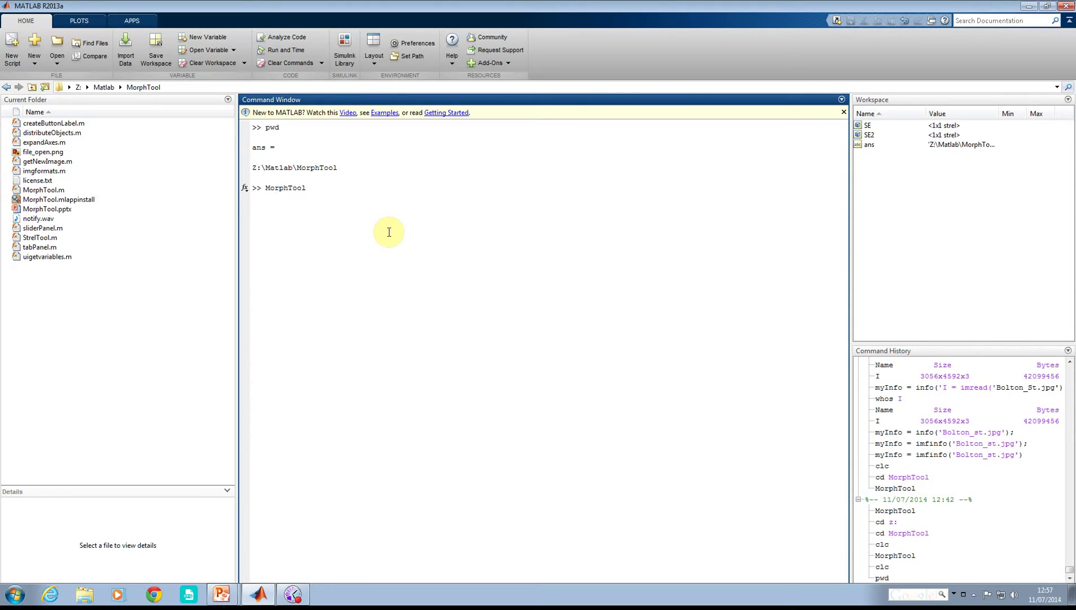
{"action": "key", "text": "Return"}
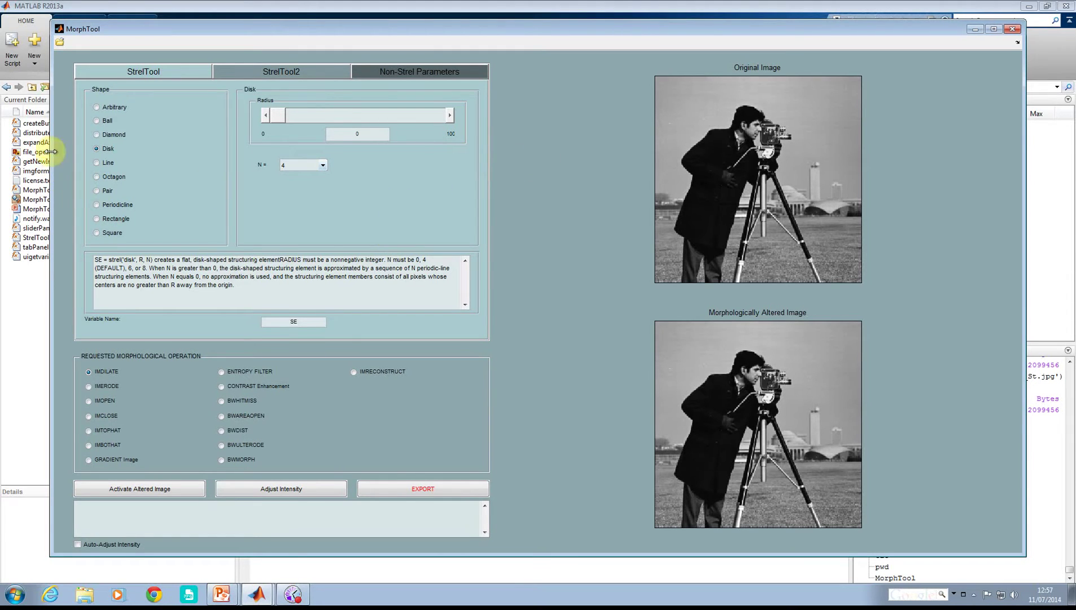
Dilate the cameraman image with a disk of radius 3, then set the radius back to 1
{"action": "left_click", "coordinate": [277, 120]}
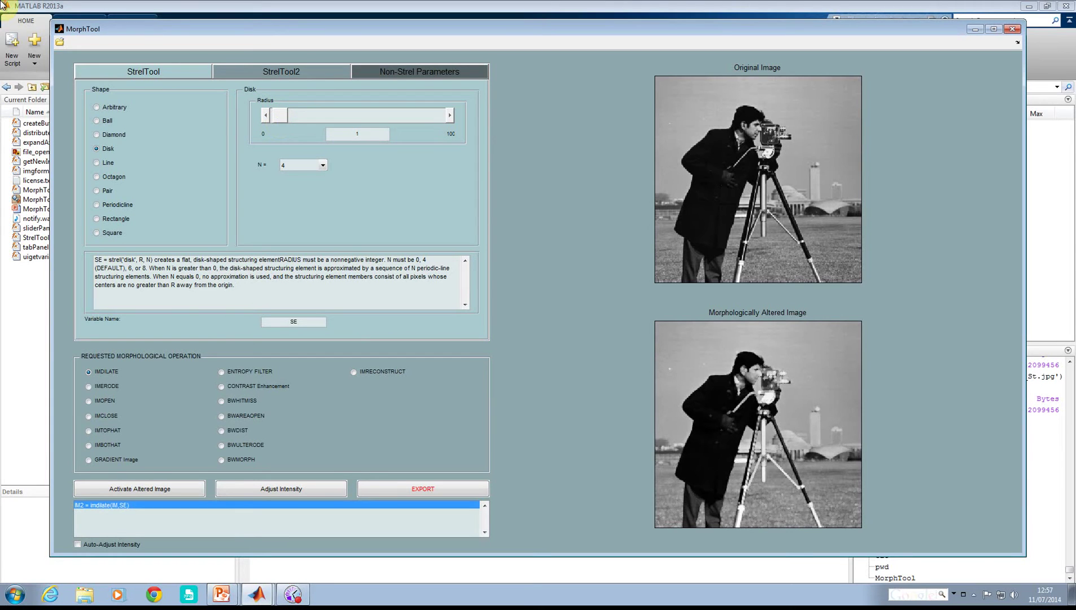
{"action": "left_click_drag", "start_coordinate": [277, 120], "coordinate": [278, 120]}
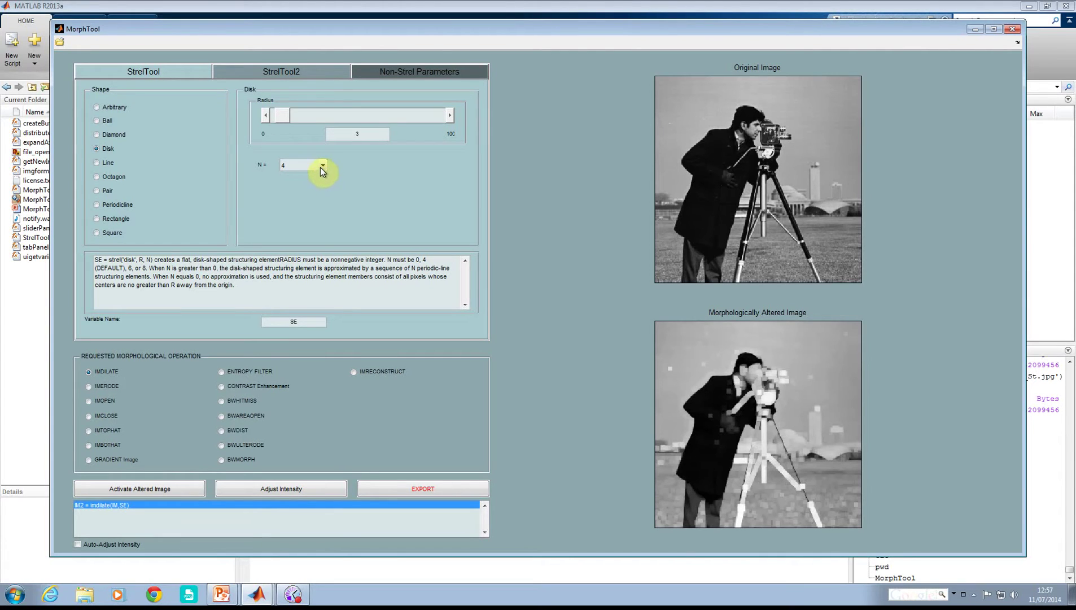
{"action": "left_click", "coordinate": [277, 119]}
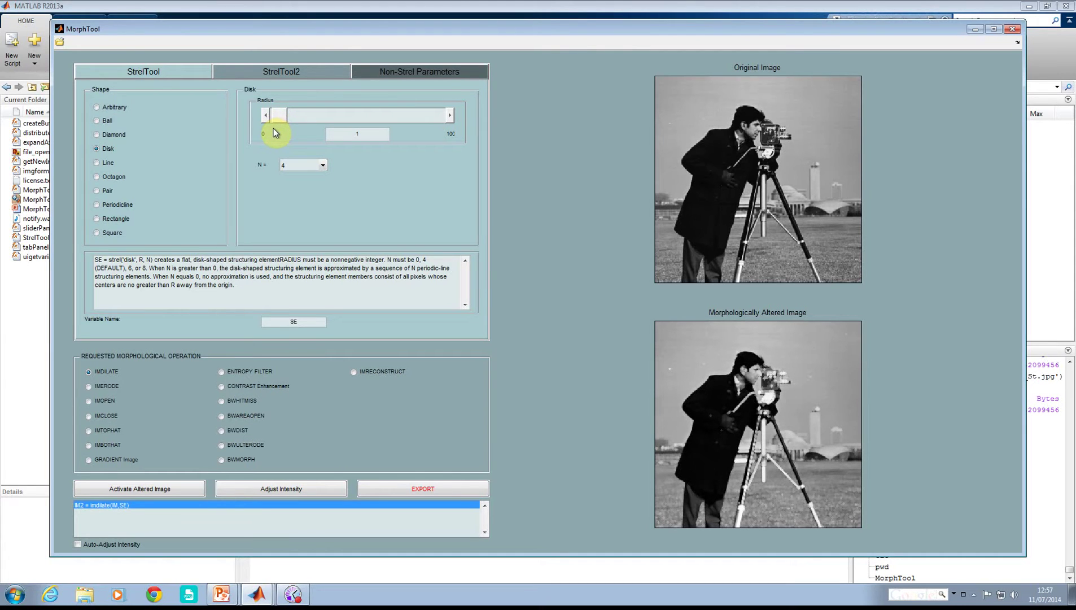
{"action": "key", "text": "alt+Tab"}
{"action": "key", "text": "alt+Tab"}
{"action": "key", "text": "alt+Tab"}
{"action": "key", "text": "alt+Tab"}
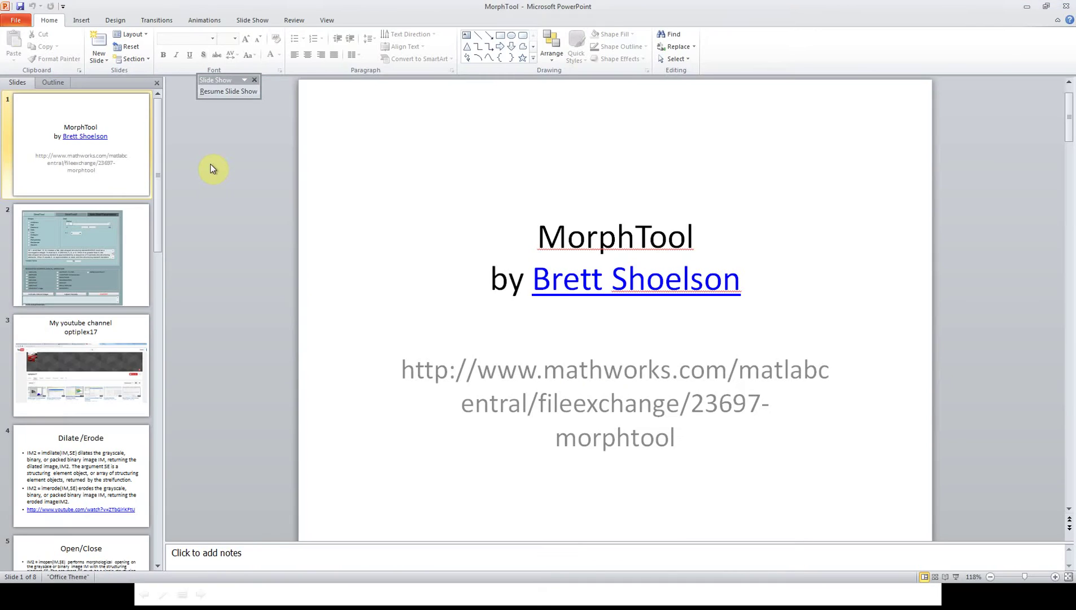
Advance the slide show past the StrelTool screenshot slide to the YouTube channel slide
{"action": "key", "text": "alt+Tab"}
{"action": "key", "text": "alt+Tab"}
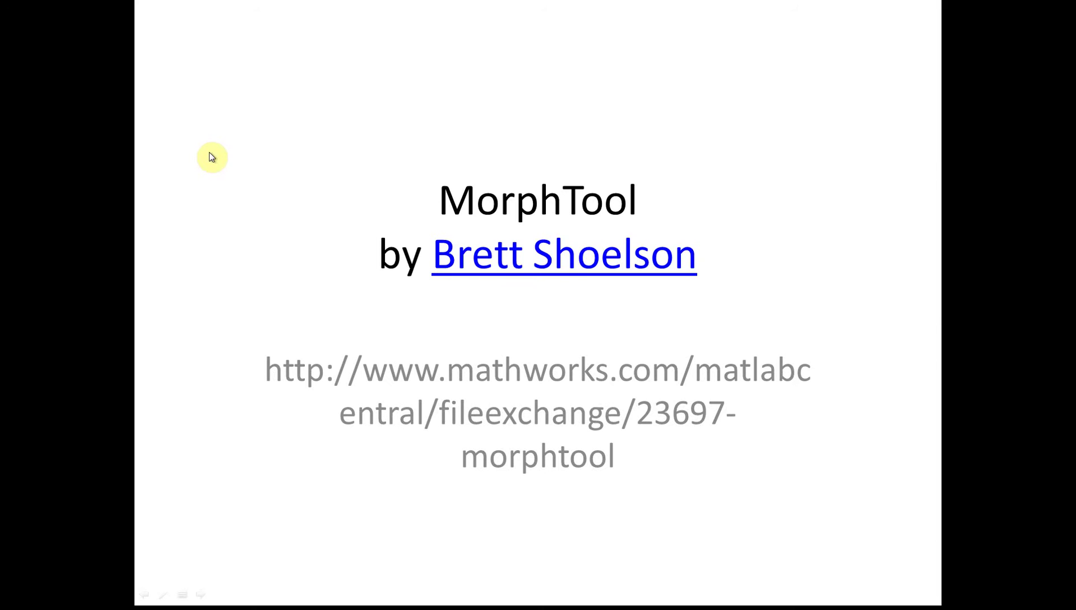
{"action": "key", "text": "Right"}
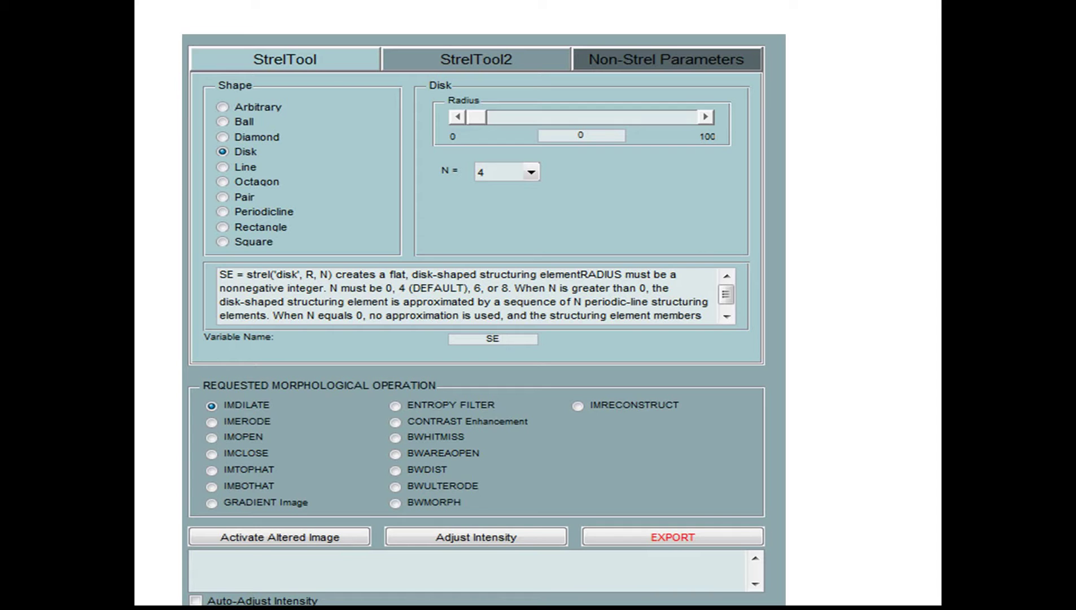
{"action": "key", "text": "Right"}
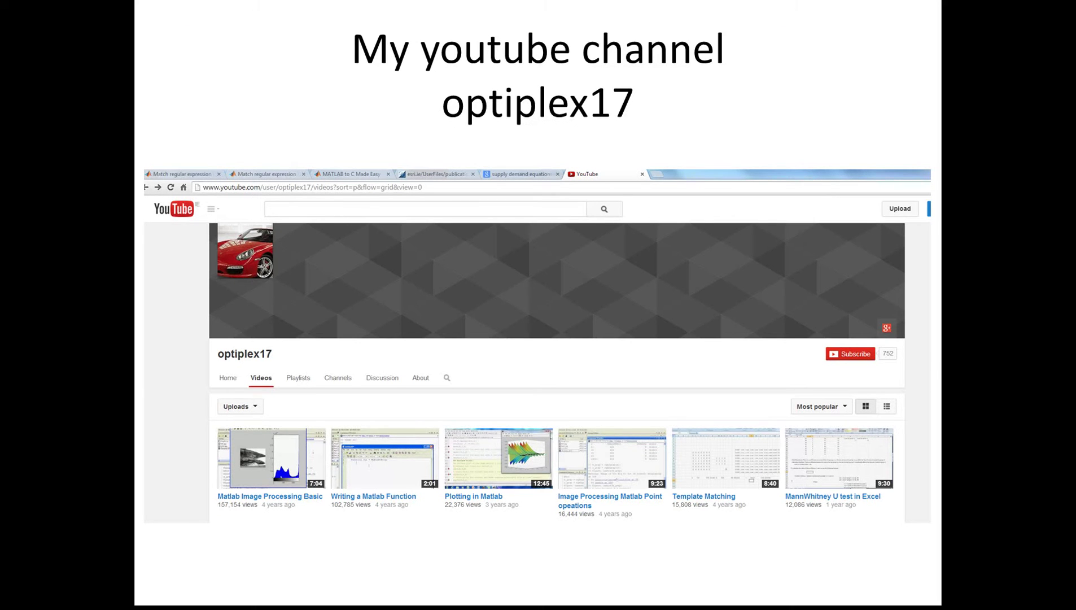
{"action": "right_click", "coordinate": [252, 142]}
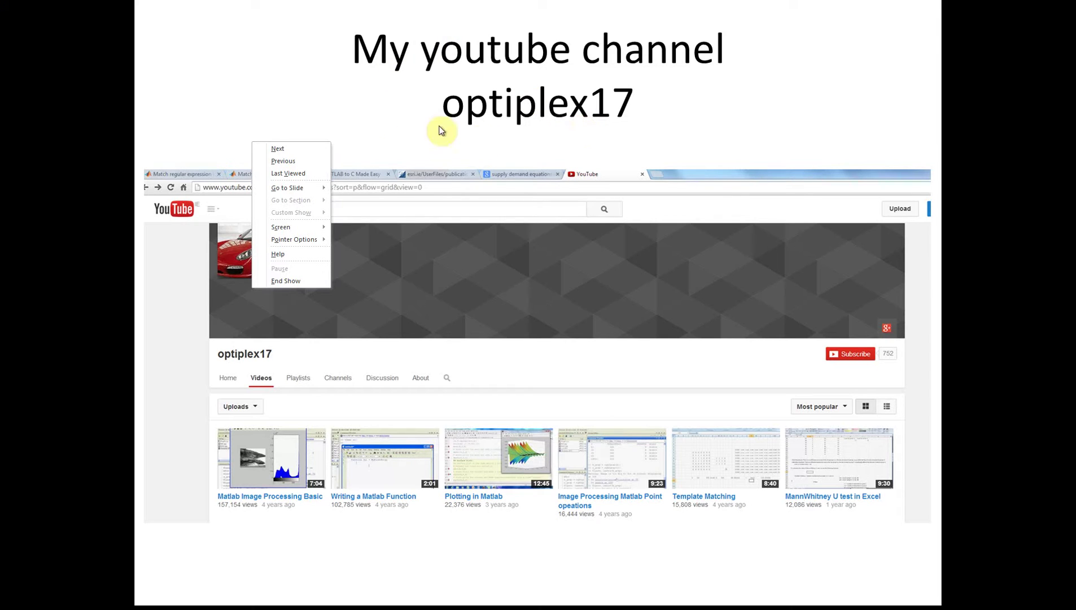
{"action": "left_click", "coordinate": [86, 70]}
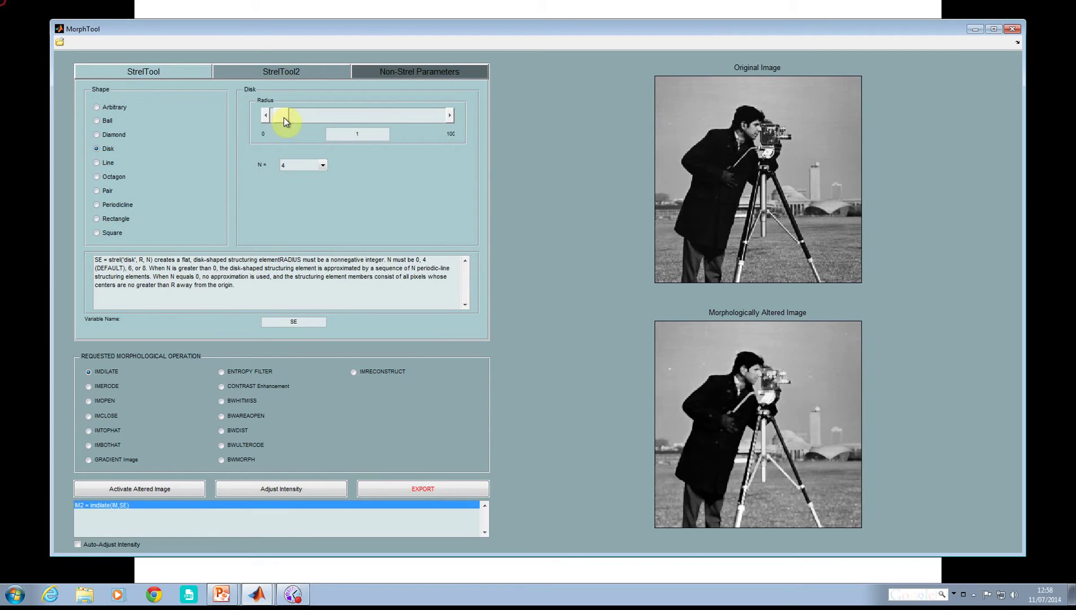
Raise the disk structuring element's radius to 4 for a stronger dilation
{"action": "left_click_drag", "start_coordinate": [288, 121], "coordinate": [289, 122]}
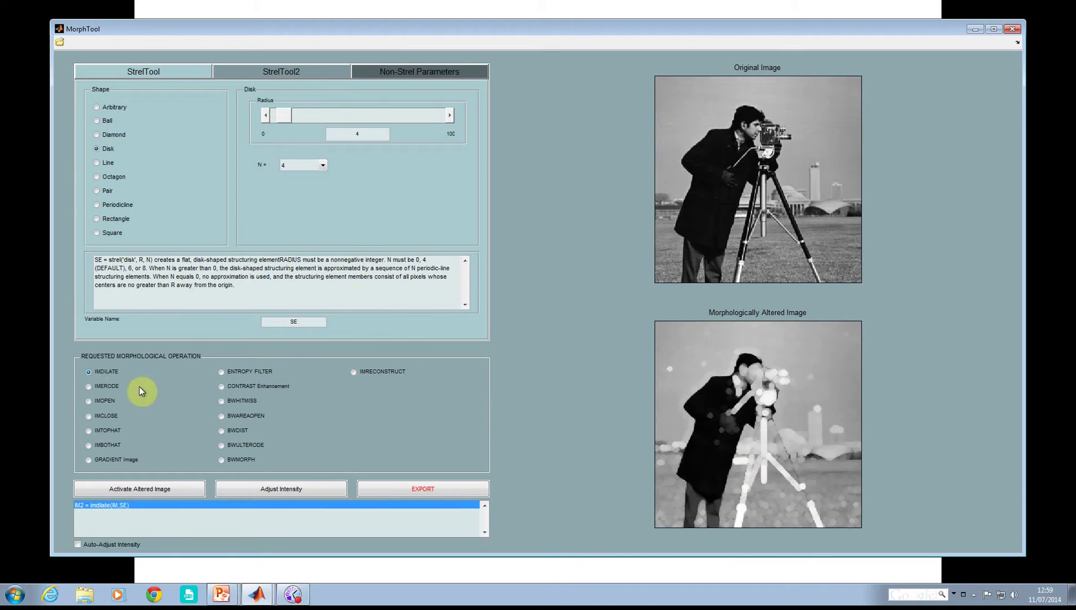
Erode the cameraman image while adjusting the disk radius, then switch to IMOPEN opening
{"action": "left_click", "coordinate": [88, 386]}
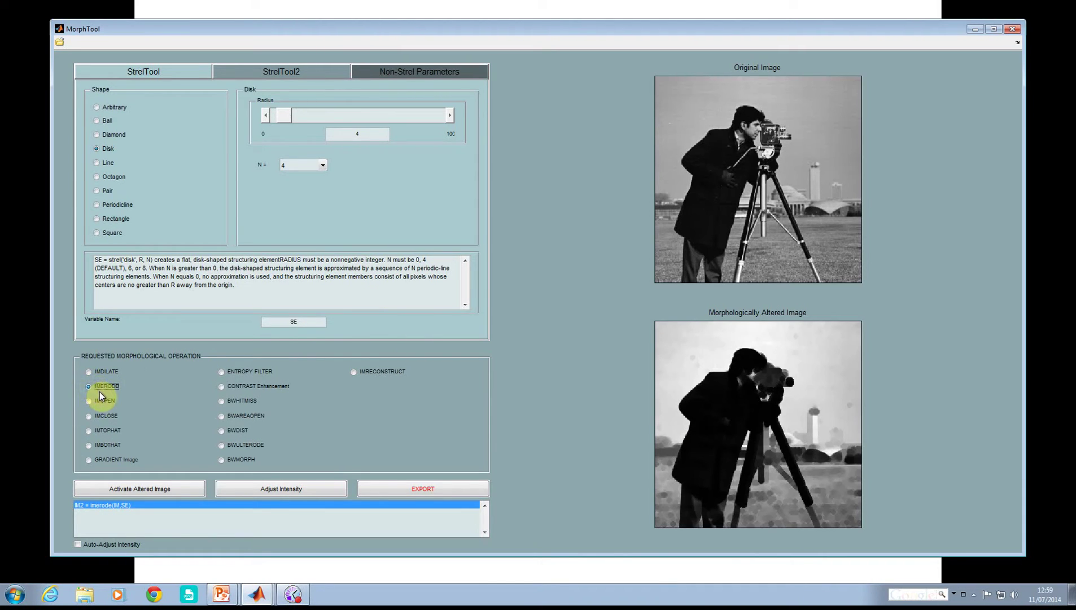
{"action": "left_click", "coordinate": [289, 127]}
{"action": "left_click_drag", "start_coordinate": [287, 123], "coordinate": [284, 123]}
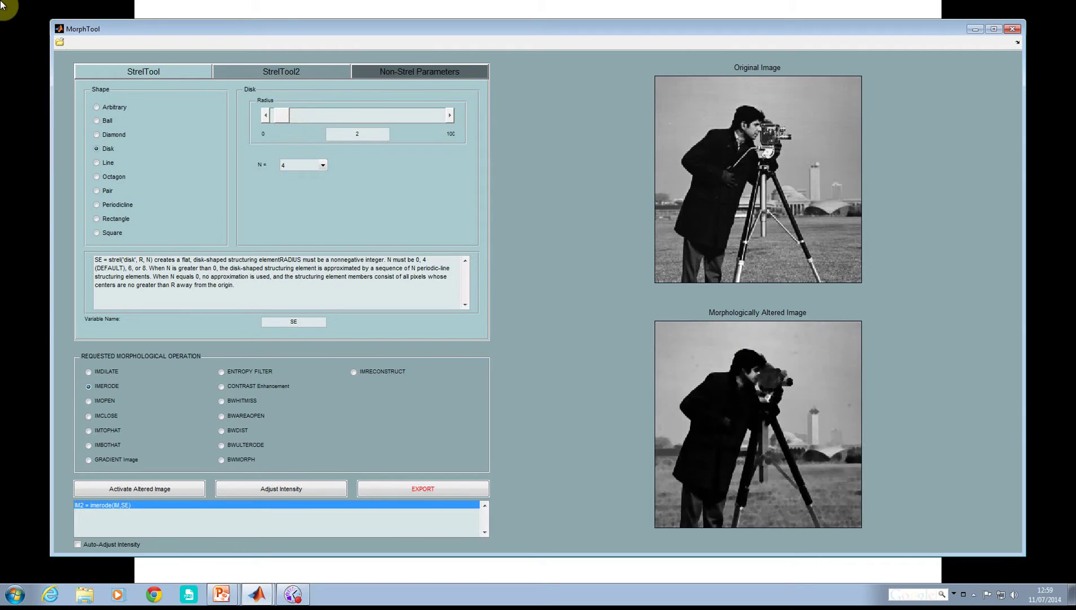
{"action": "left_click_drag", "start_coordinate": [282, 120], "coordinate": [287, 121]}
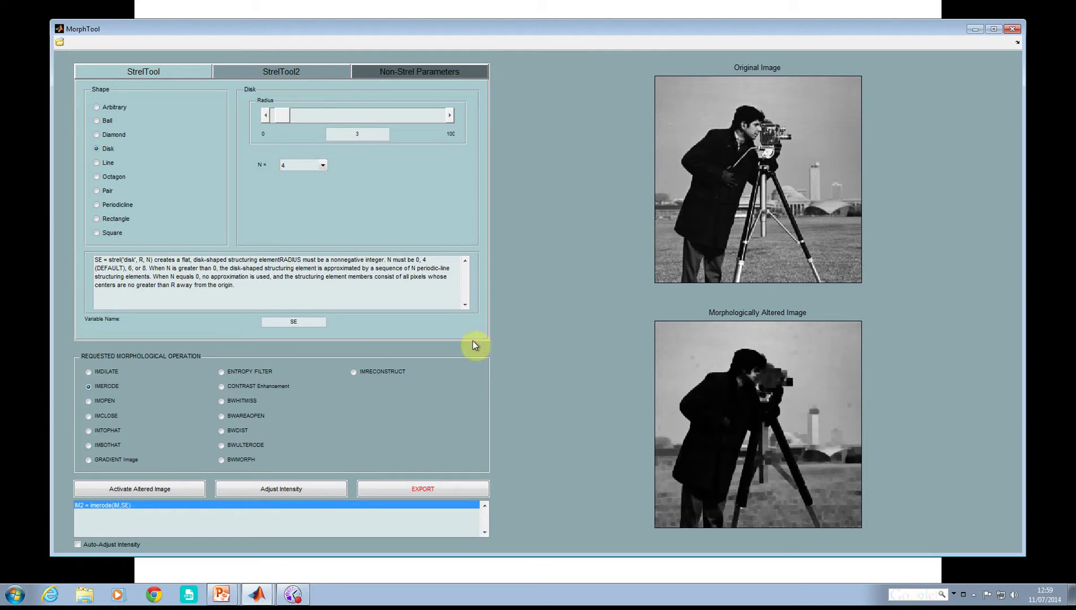
{"action": "left_click", "coordinate": [97, 401]}
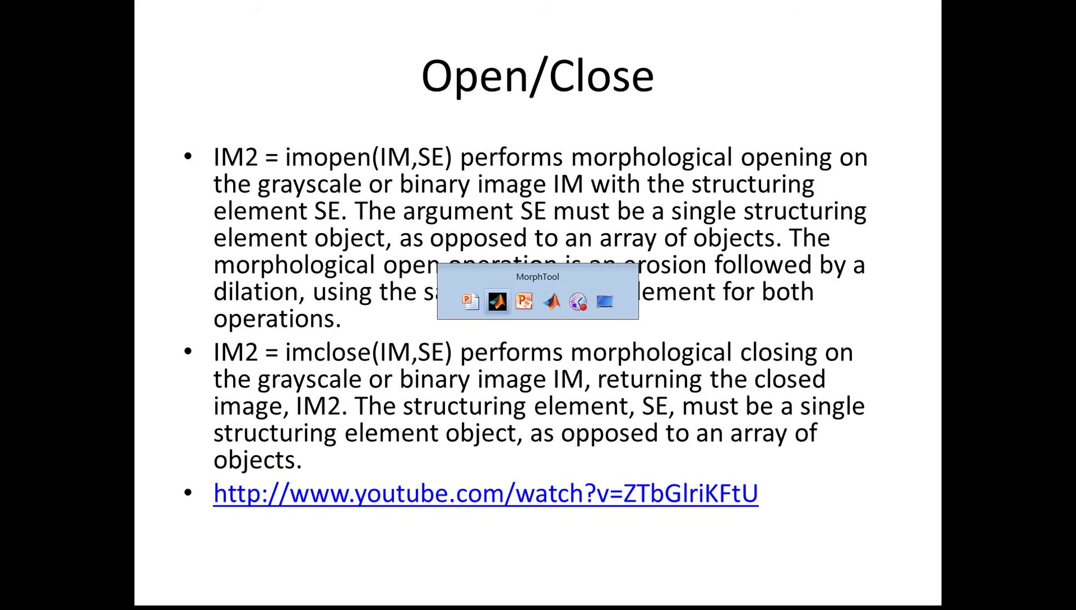
Cycle windows from the Open/Close slide back to the MATLAB desktop
{"action": "key", "text": "alt+Tab"}
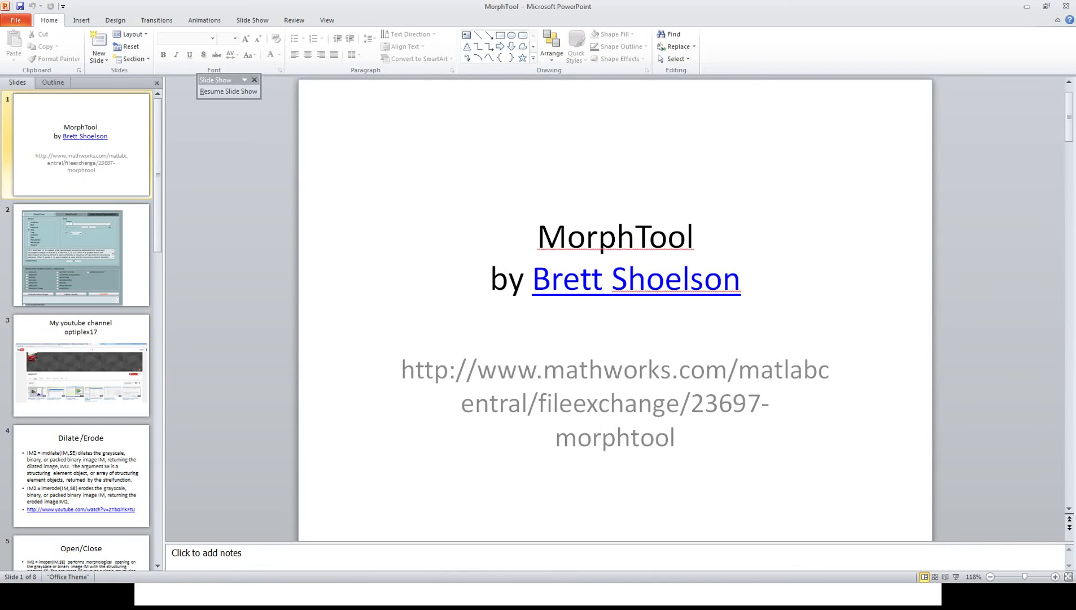
{"action": "key", "text": "alt+Tab"}
{"action": "key", "text": "alt+Tab"}
{"action": "key", "text": "alt+Tab"}
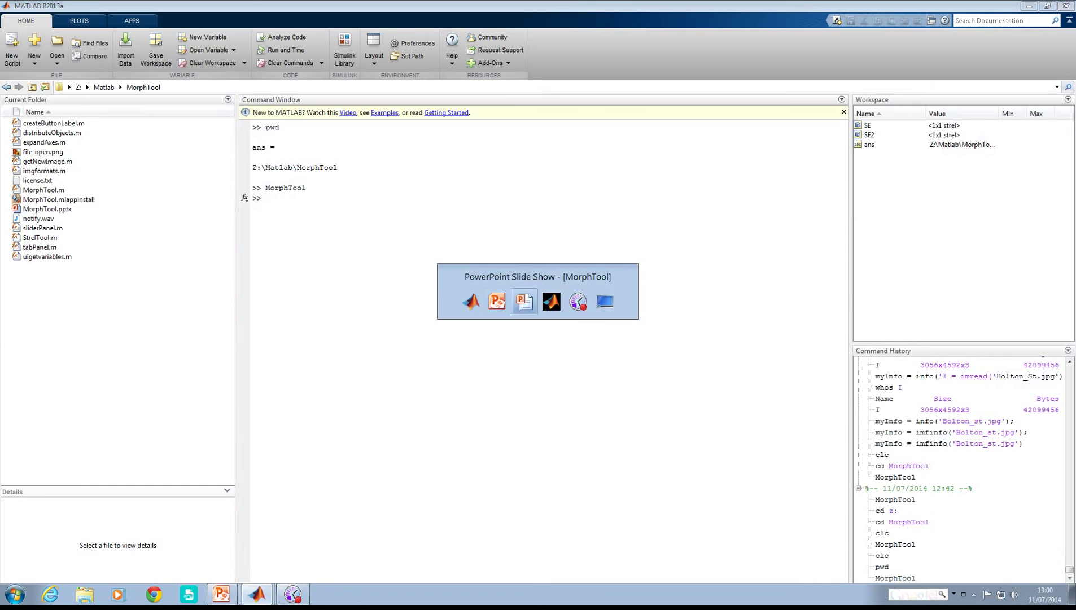
{"action": "key", "text": "alt+Tab"}
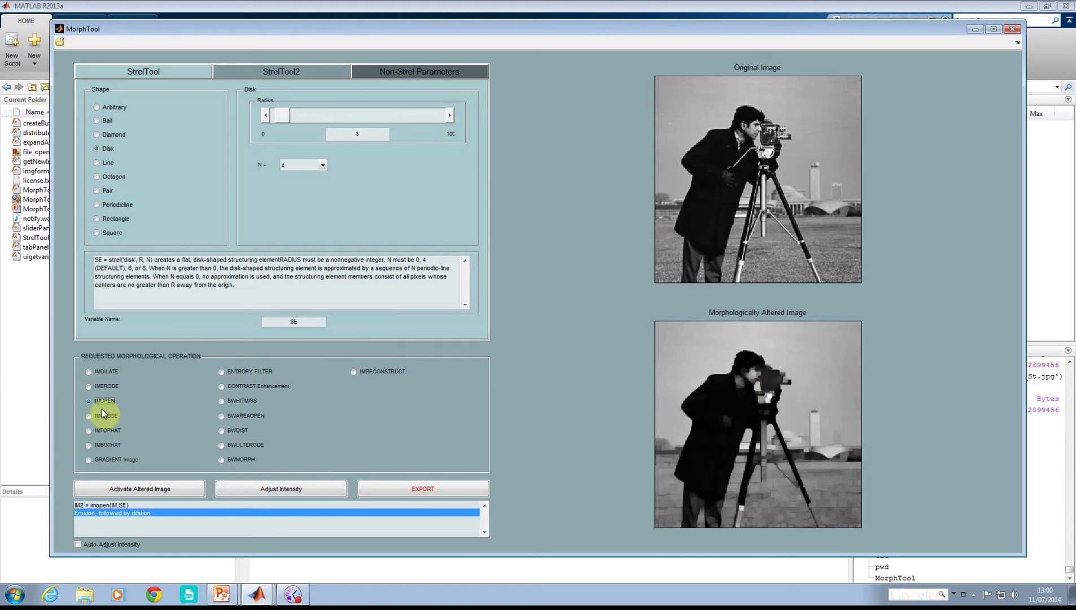
Apply IMCLOSE, then IMTOPHAT, leaving the mostly dark top-hat result
{"action": "left_click", "coordinate": [88, 416]}
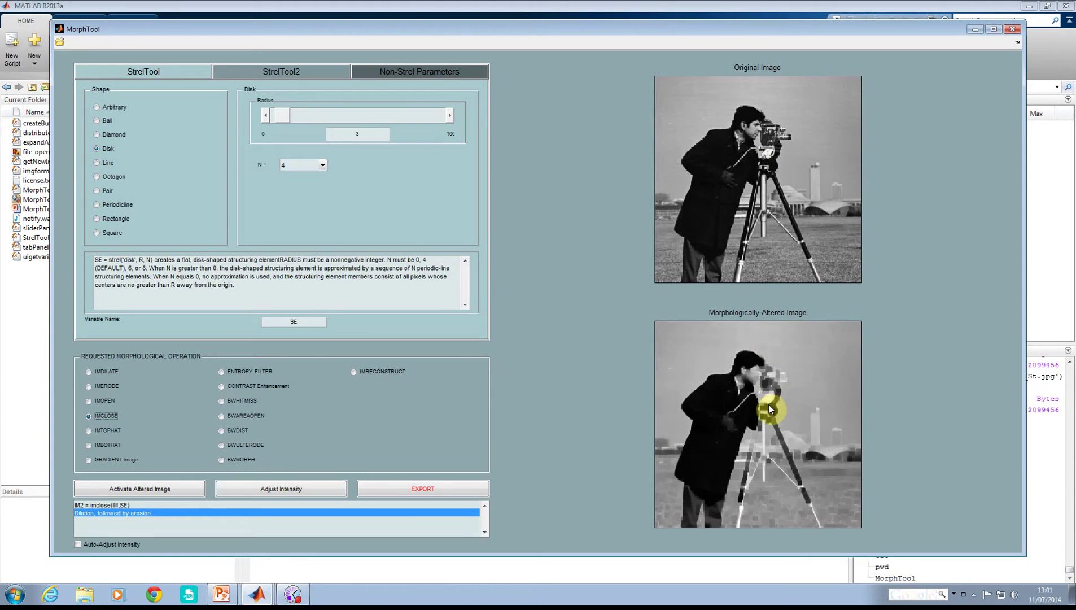
{"action": "left_click", "coordinate": [96, 430]}
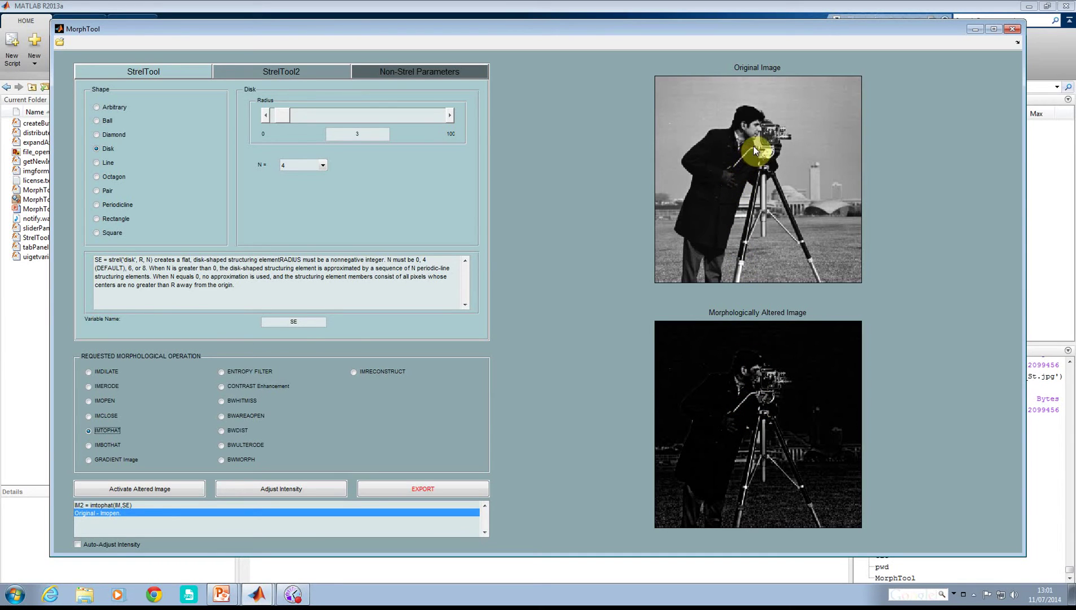
Check the PowerPoint presentation, then select IMBOTHAT to show the bottom-hat result
{"action": "key", "text": "alt+Tab"}
{"action": "key", "text": "alt+Tab"}
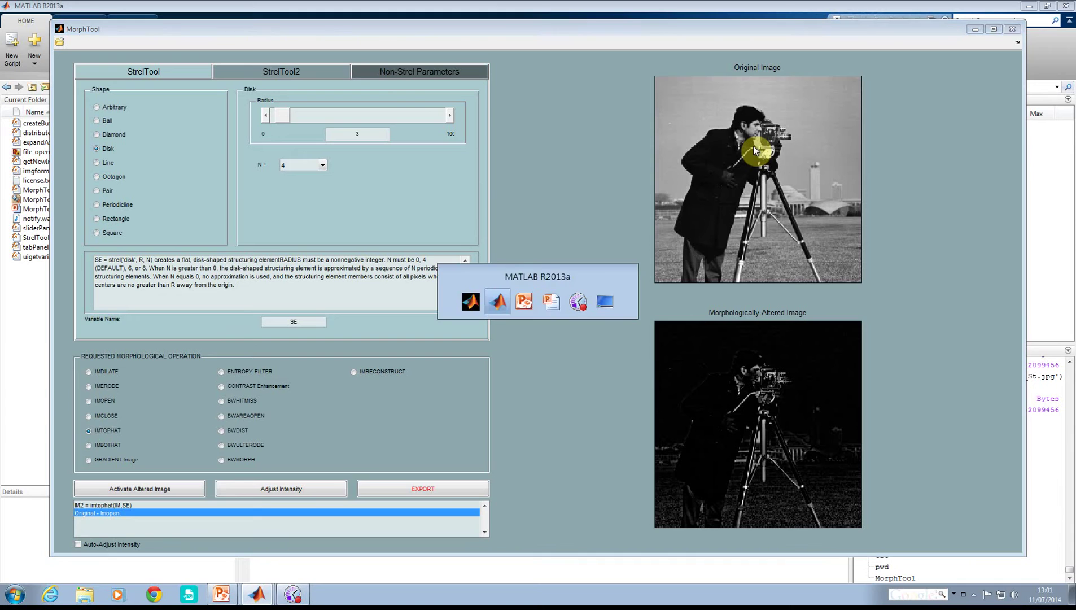
{"action": "key", "text": "alt+Tab"}
{"action": "key", "text": "alt+Tab"}
{"action": "key", "text": "alt+Tab"}
{"action": "key", "text": "alt+Tab"}
{"action": "key", "text": "alt+Tab"}
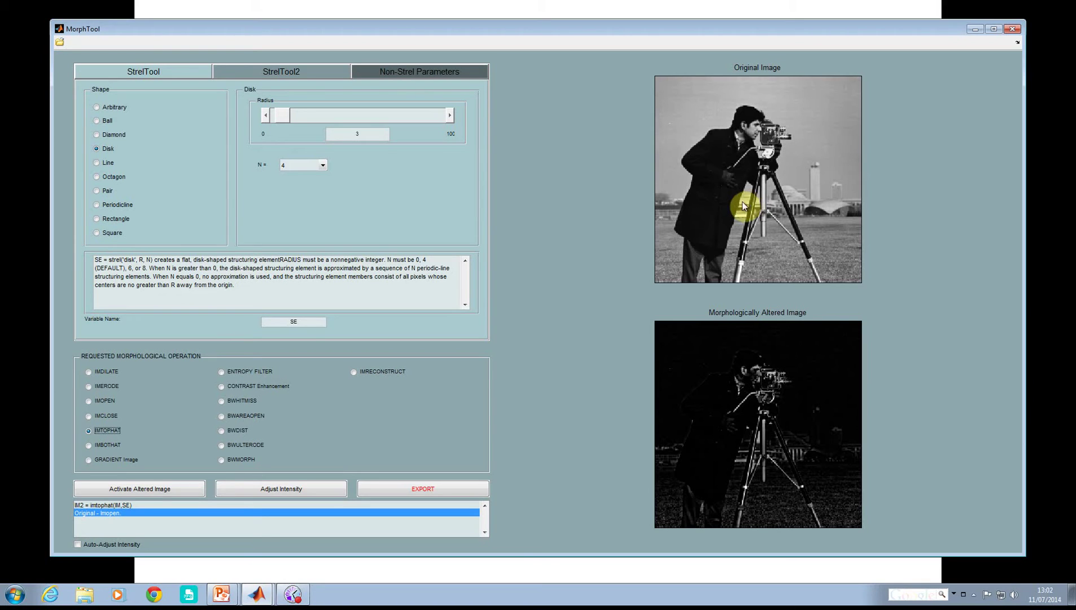
{"action": "left_click", "coordinate": [88, 445]}
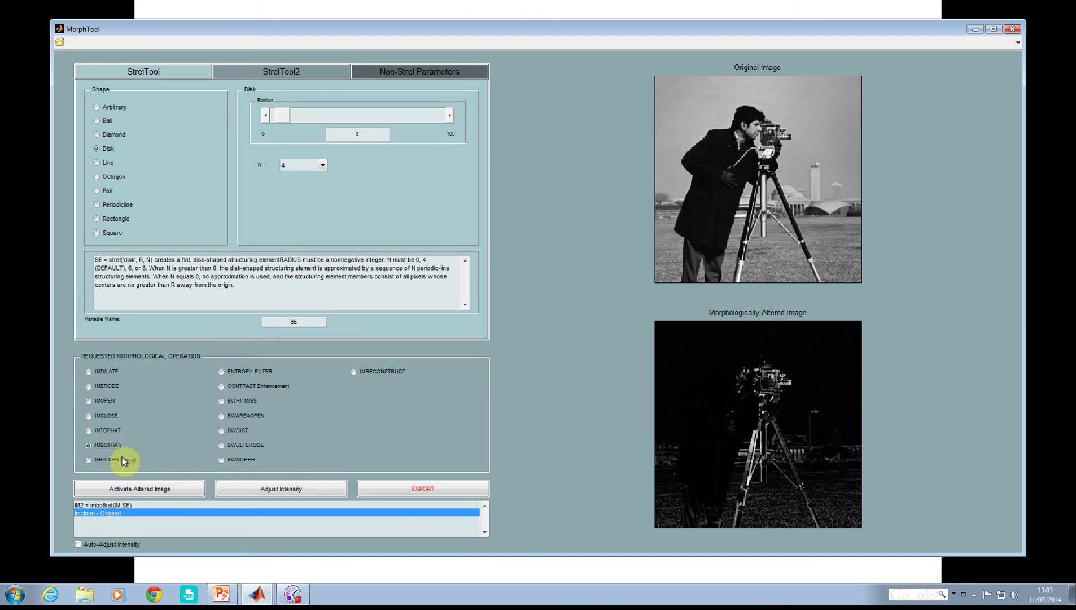
{"action": "left_click", "coordinate": [88, 460]}
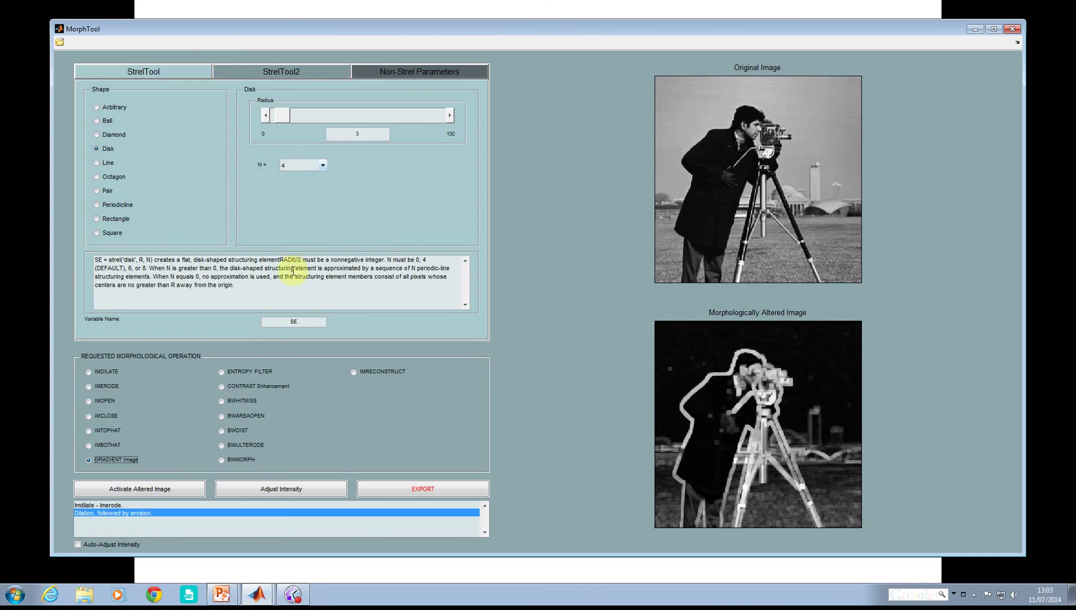
Apply the entropy filter with the radius-3 disk neighbourhood to the cameraman image
{"action": "left_click", "coordinate": [223, 373]}
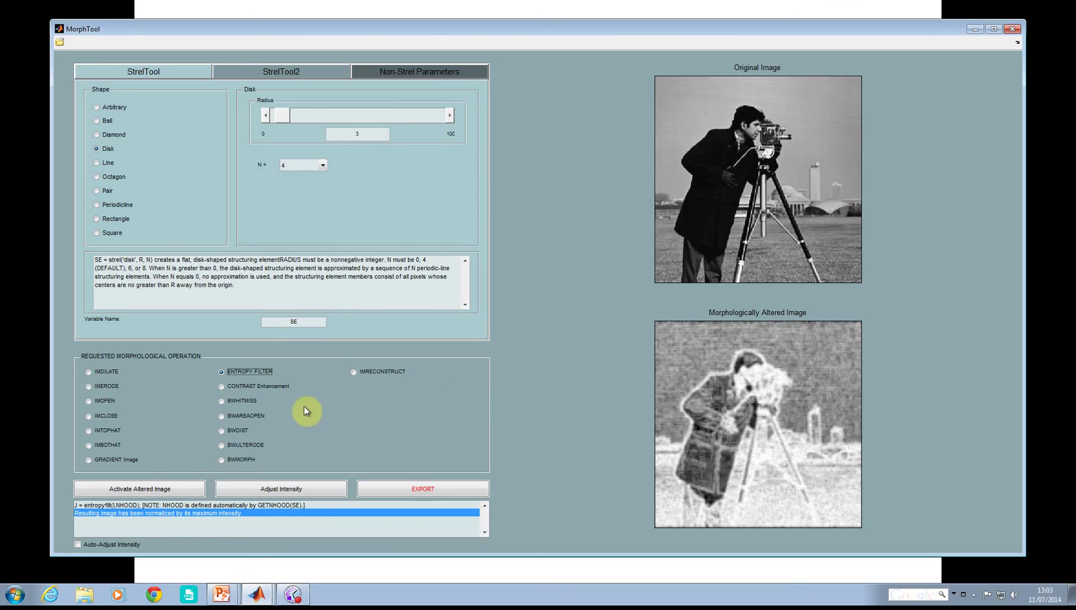
Apply CONTRAST Enhancement to the cameraman image with the radius-3 disk structuring element
{"action": "left_click", "coordinate": [226, 387]}
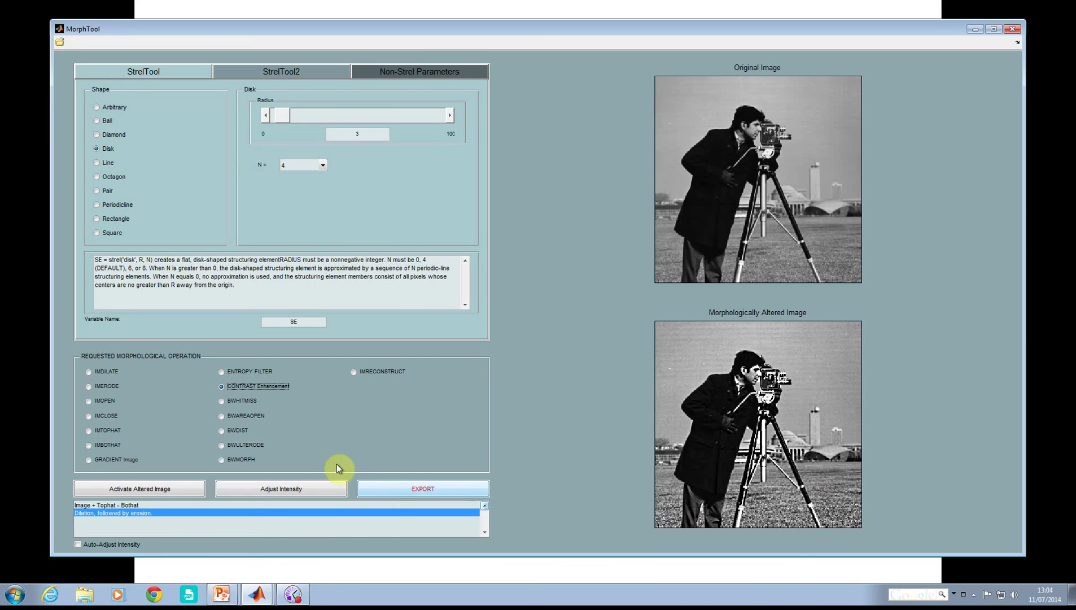
Move from BWHITMISS to BWAREAOPEN and set its minimum blob size to 24
{"action": "left_click", "coordinate": [233, 400]}
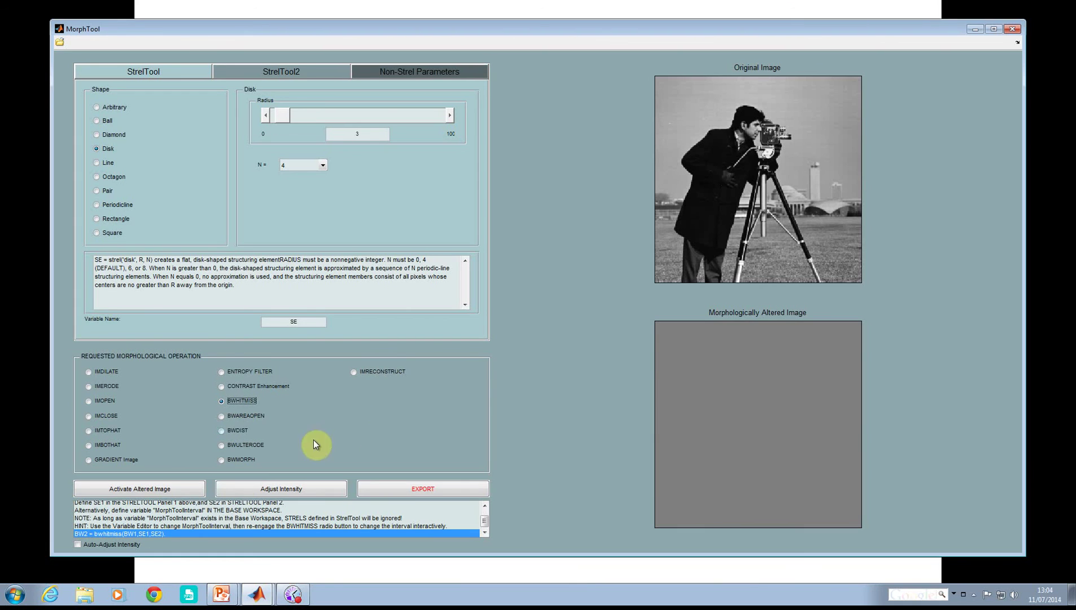
{"action": "left_click", "coordinate": [226, 418]}
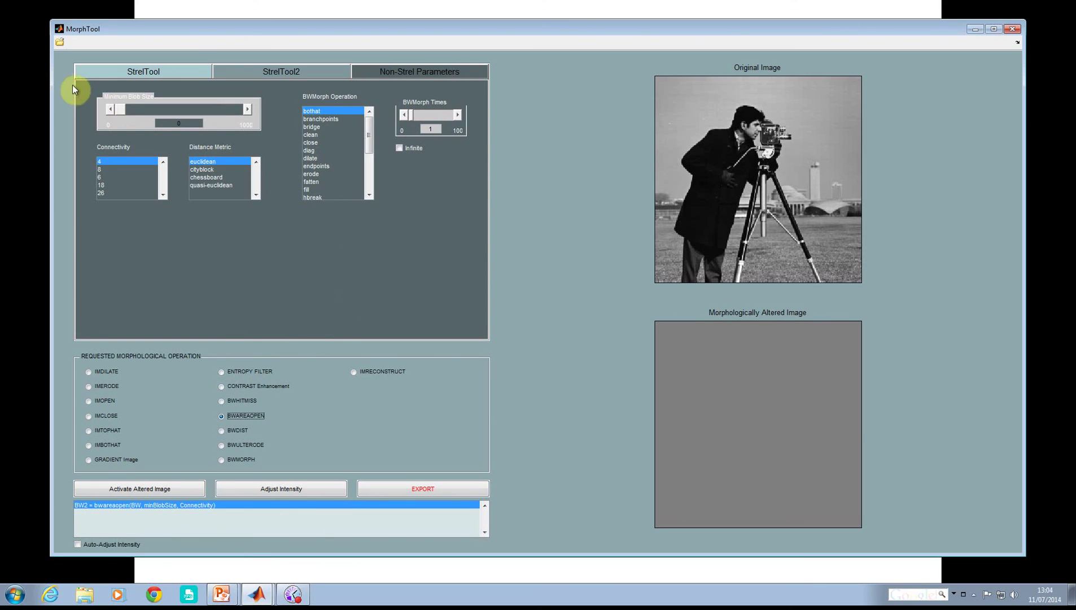
{"action": "left_click", "coordinate": [120, 111]}
{"action": "left_click_drag", "start_coordinate": [120, 108], "coordinate": [123, 110]}
{"action": "left_click", "coordinate": [178, 68]}
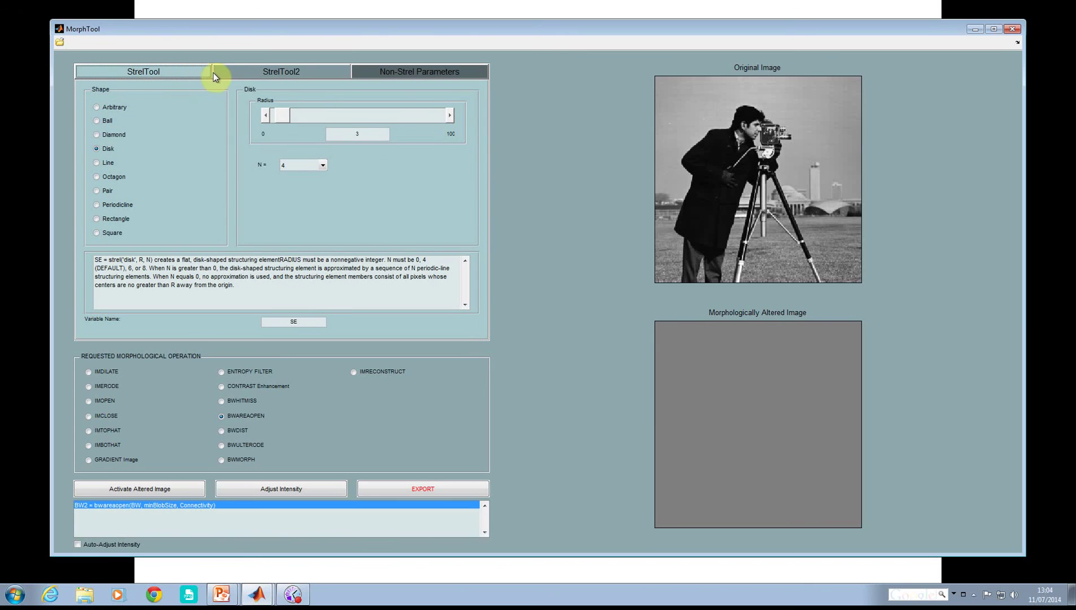
{"action": "left_click", "coordinate": [225, 417]}
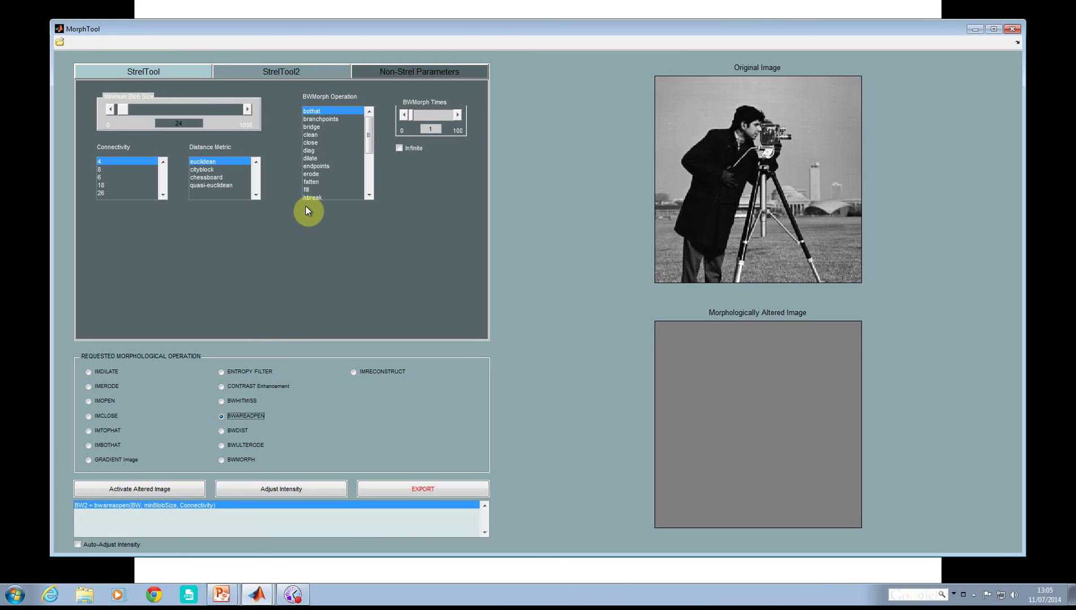
Go from BWDIST to BWMORPH so the command reads bwmorph(BW2, BOTHAT, 1)
{"action": "left_click", "coordinate": [222, 431]}
{"action": "left_click", "coordinate": [222, 459]}
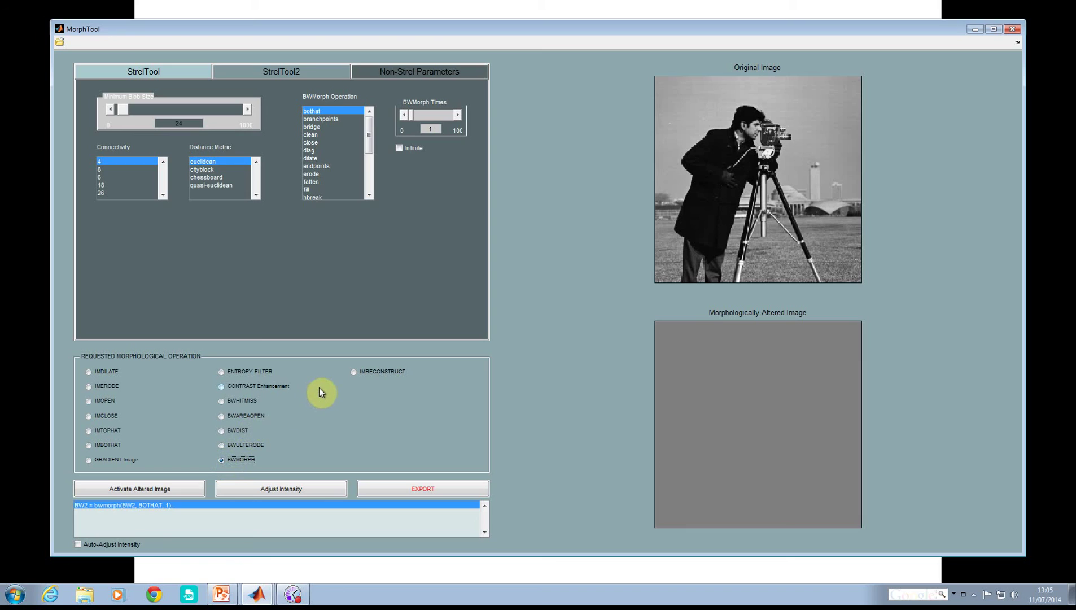